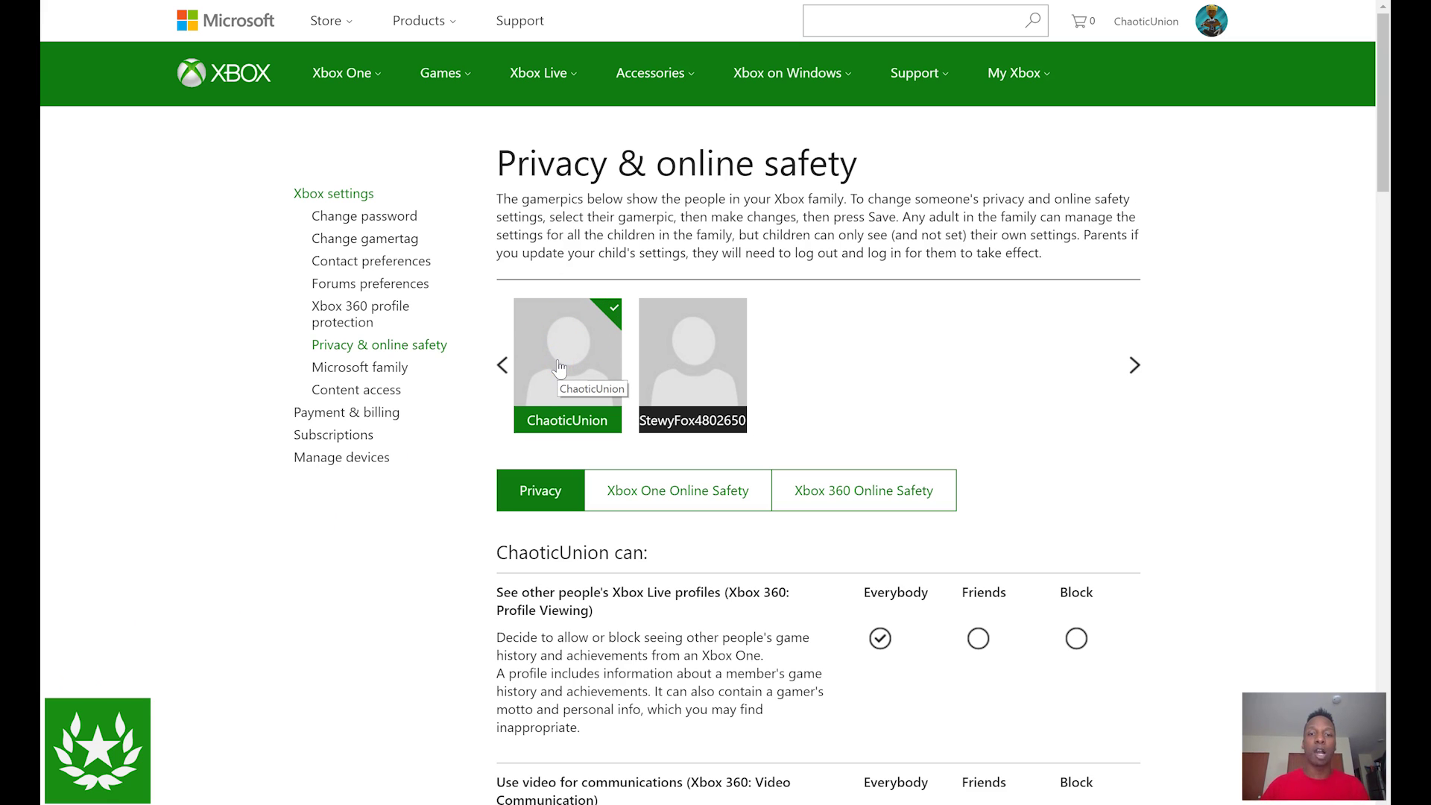
click(922, 353)
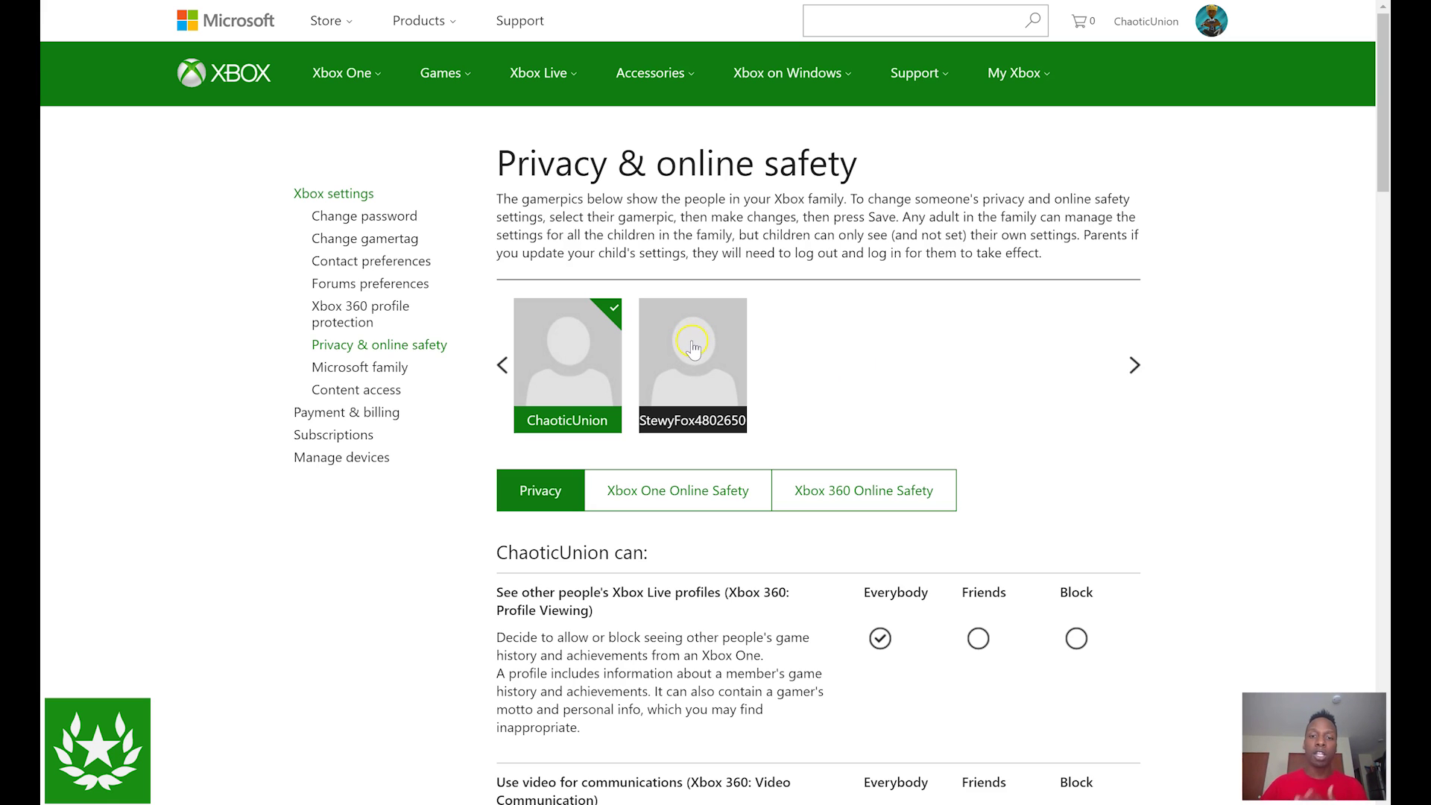
Step: Select the child's account on Xbox.com and show its Xbox One Online Safety settings
click(663, 439)
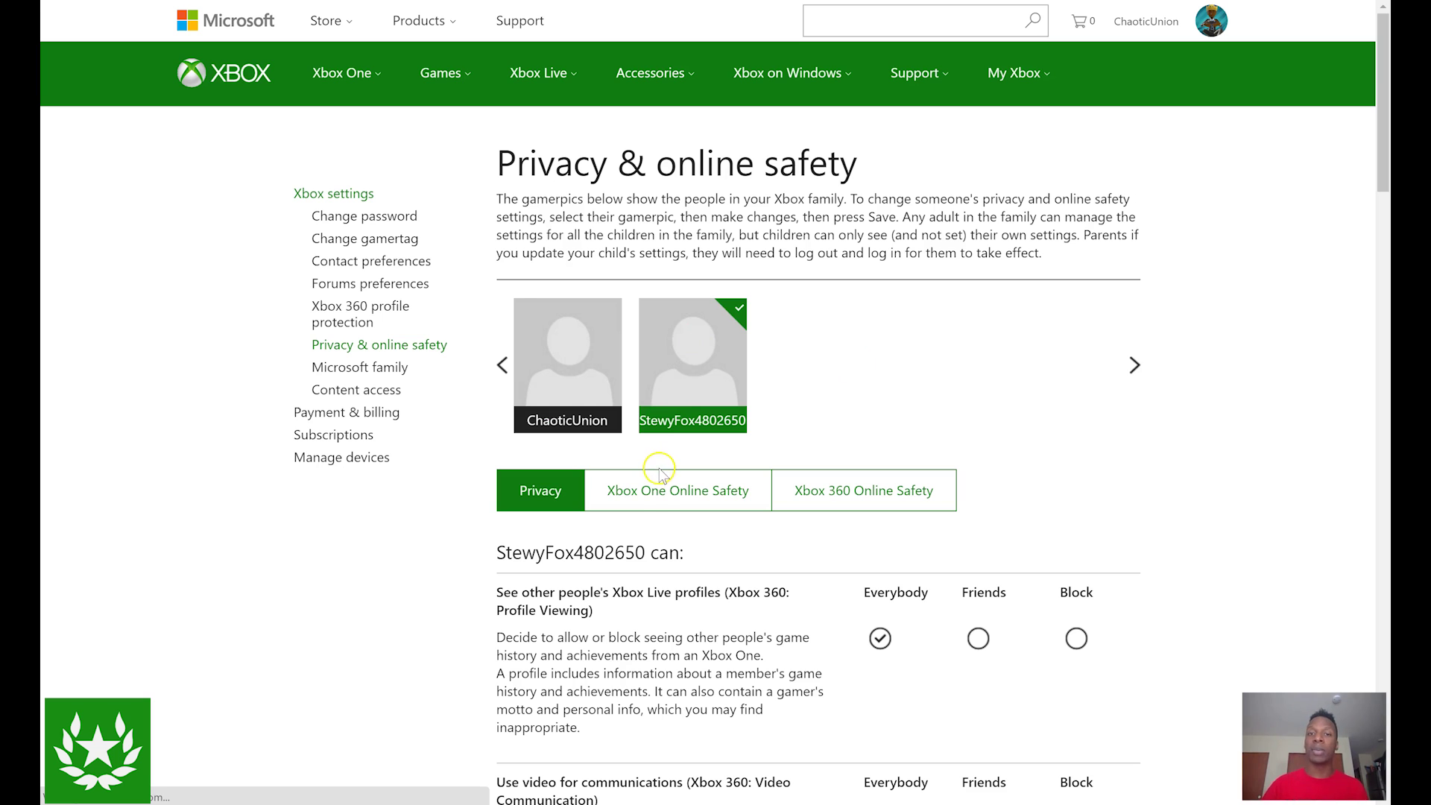
click(659, 492)
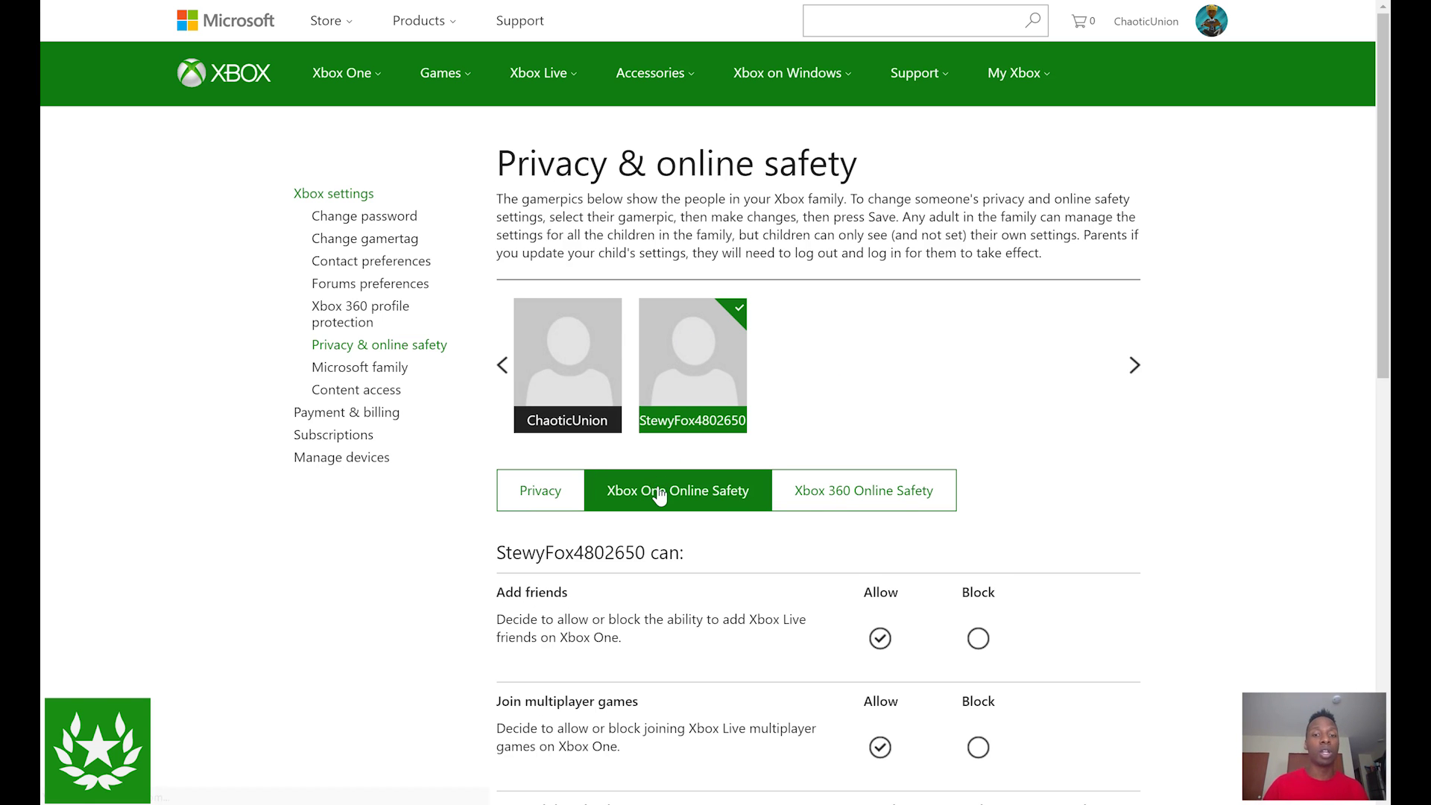
scroll(1152, 367, down, 5)
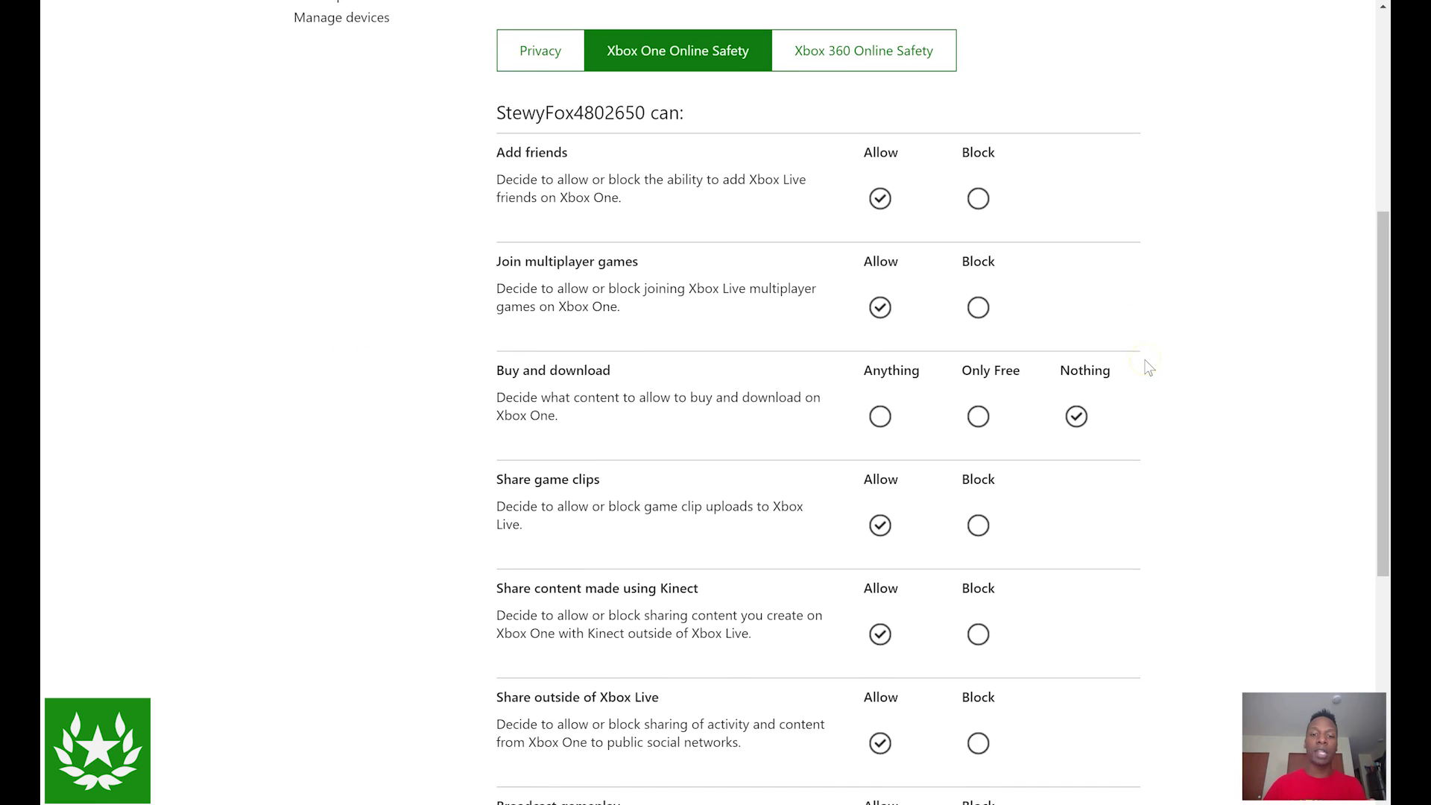
scroll(1149, 366, down, 1)
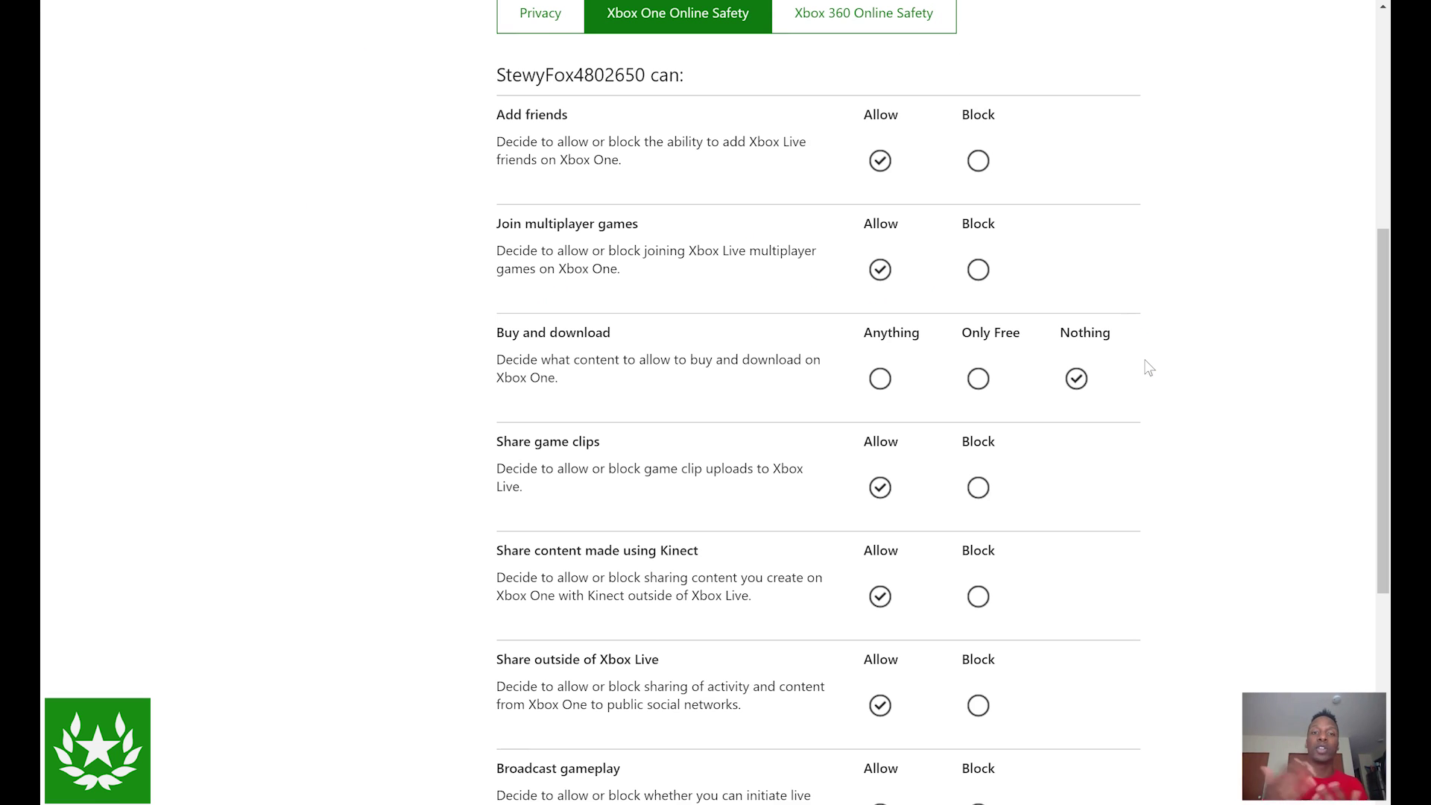
Step: Review the Allow/Block permissions, with Buy and download set to Nothing and the rest Allow
scroll(1148, 366, up, 5)
scroll(1148, 367, down, 4)
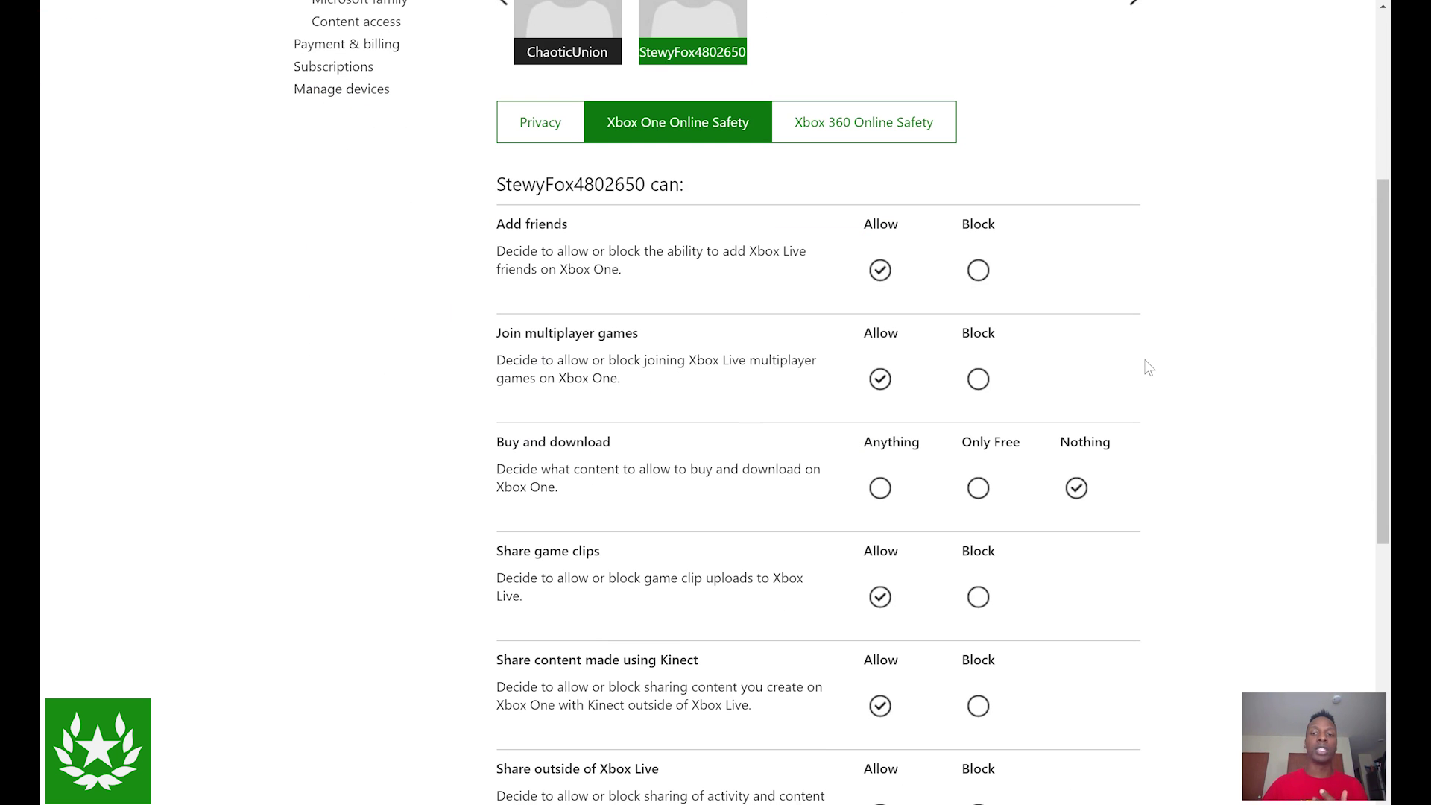
scroll(1148, 366, up, 2)
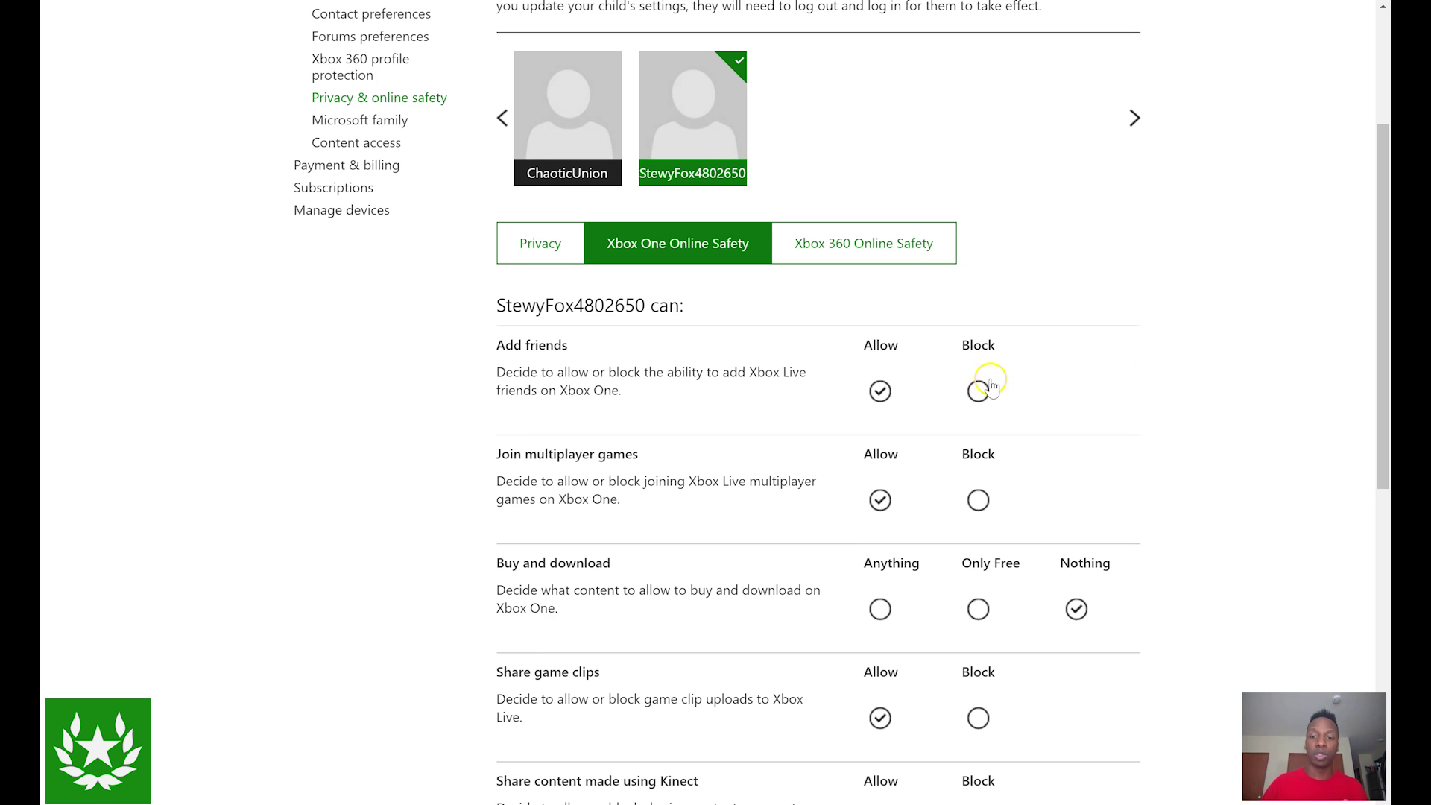
scroll(742, 355, down, 2)
scroll(742, 355, down, 4)
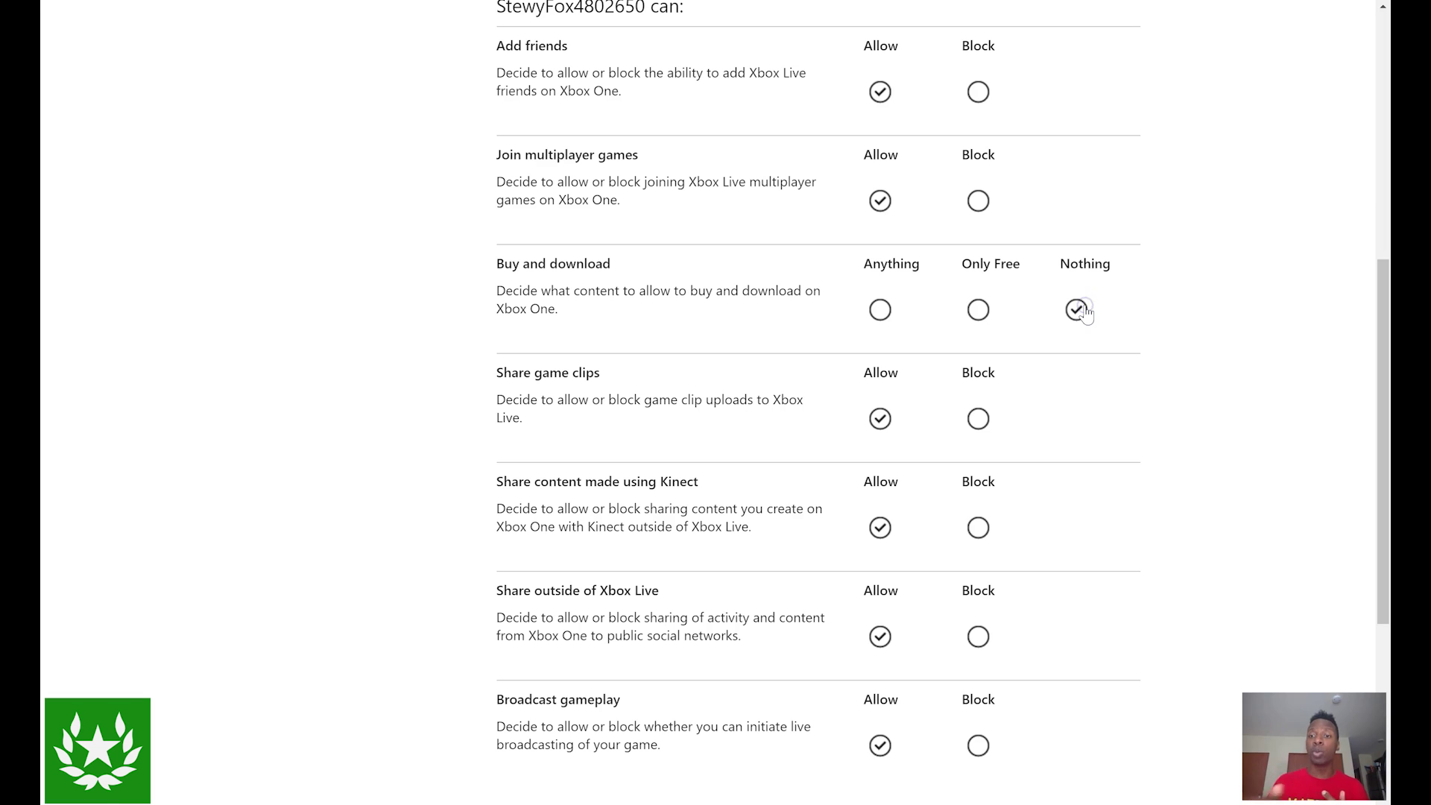
scroll(1086, 314, down, 1)
scroll(1086, 315, down, 4)
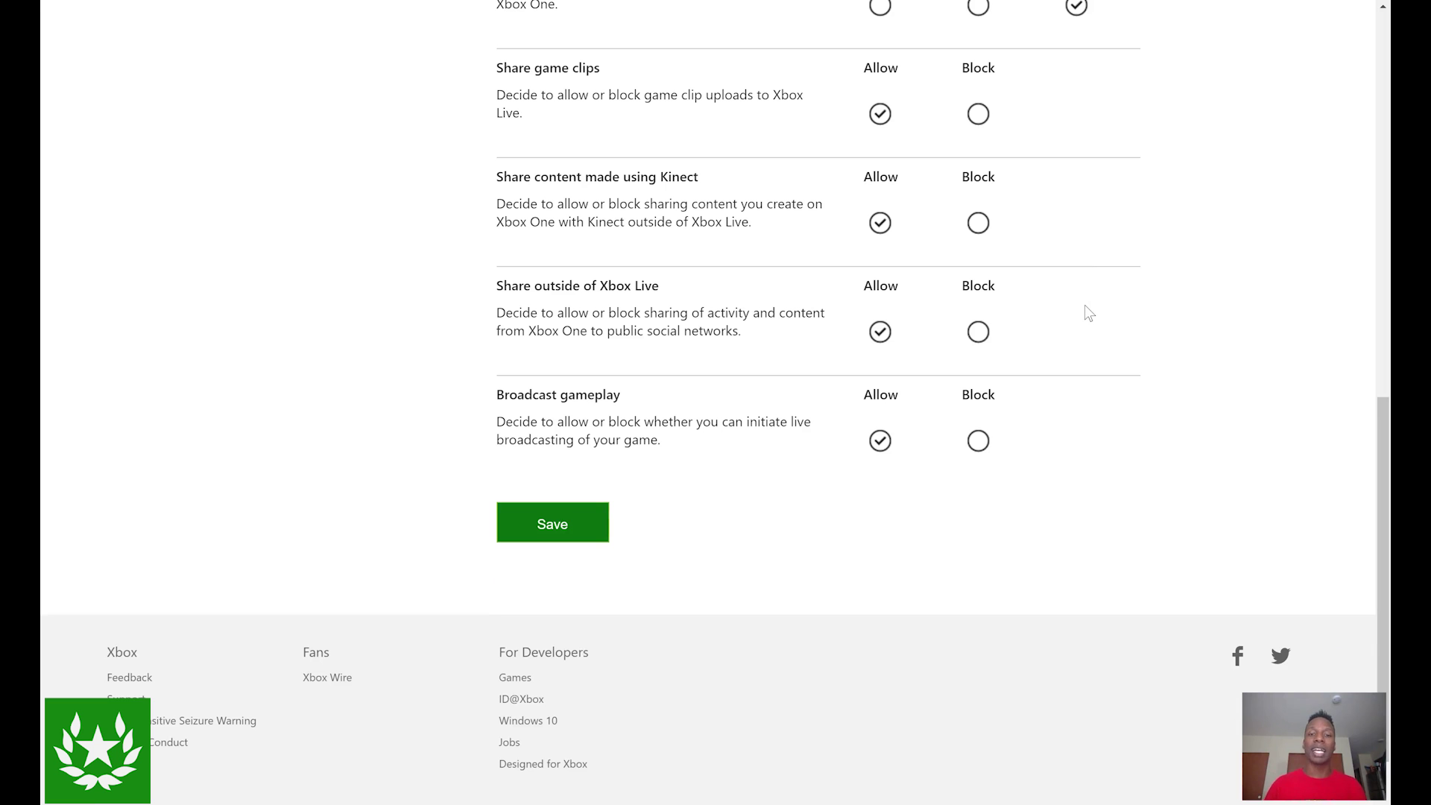
scroll(1086, 311, up, 5)
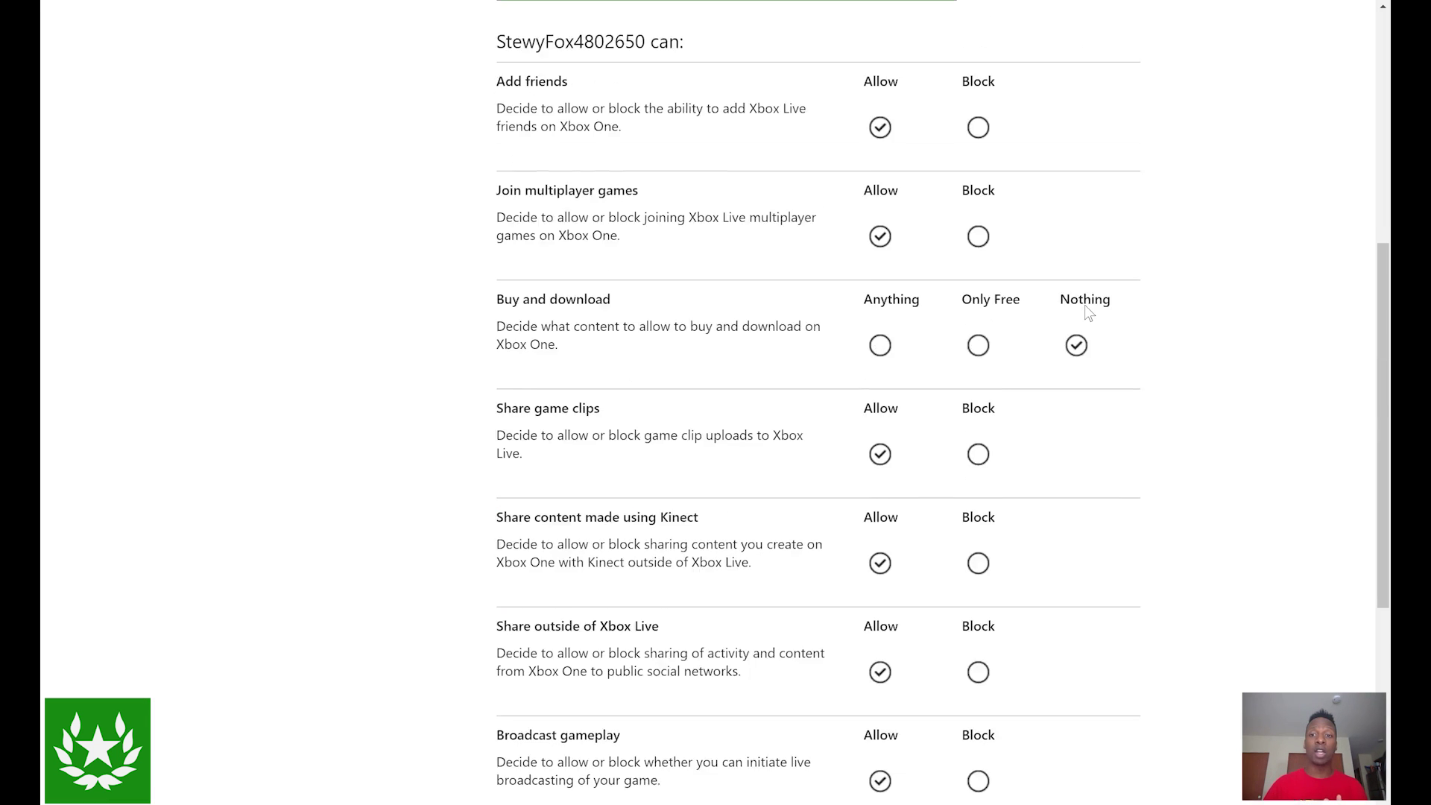
scroll(1086, 311, down, 6)
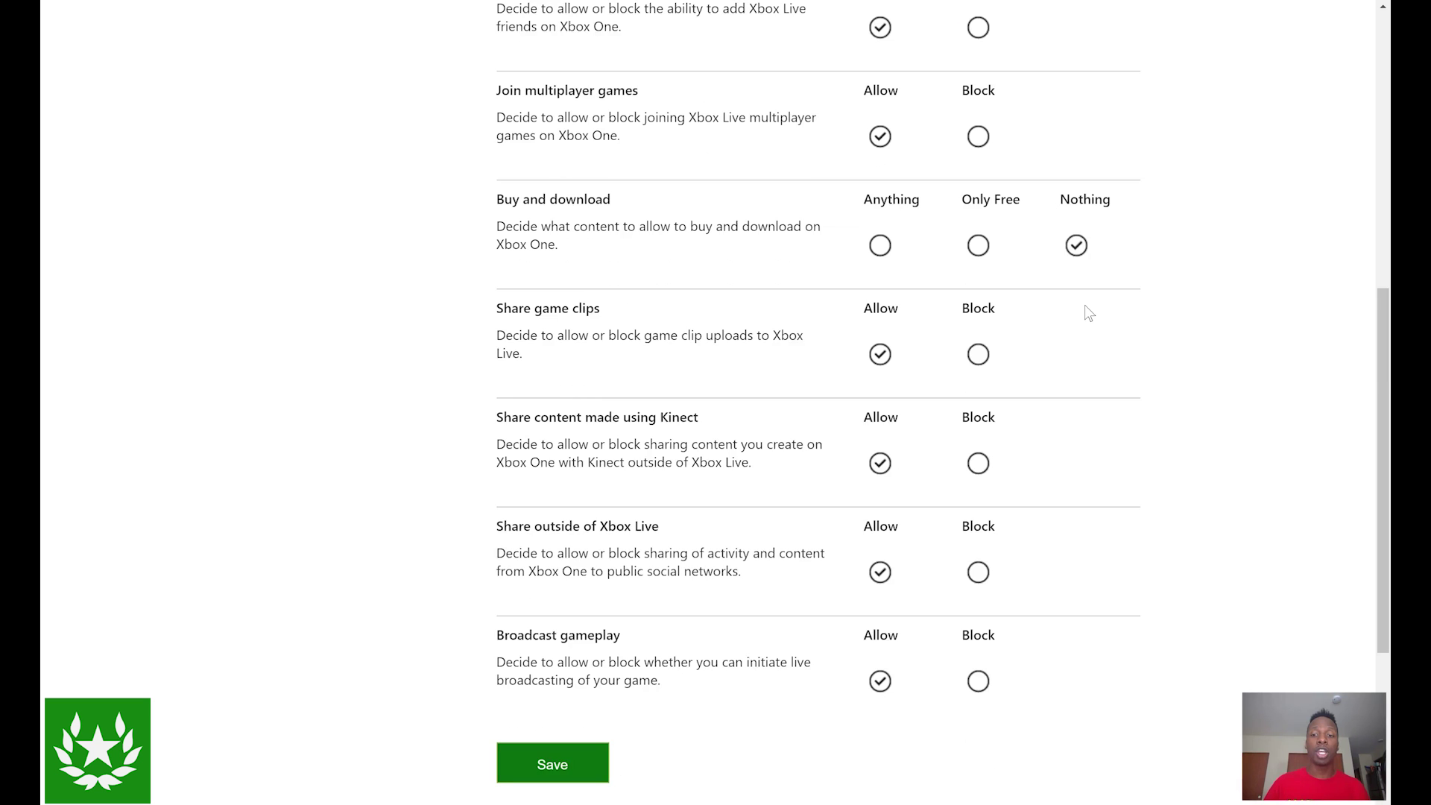
Step: Save the child's Xbox One online safety settings, returning to the console Home screen
click(534, 501)
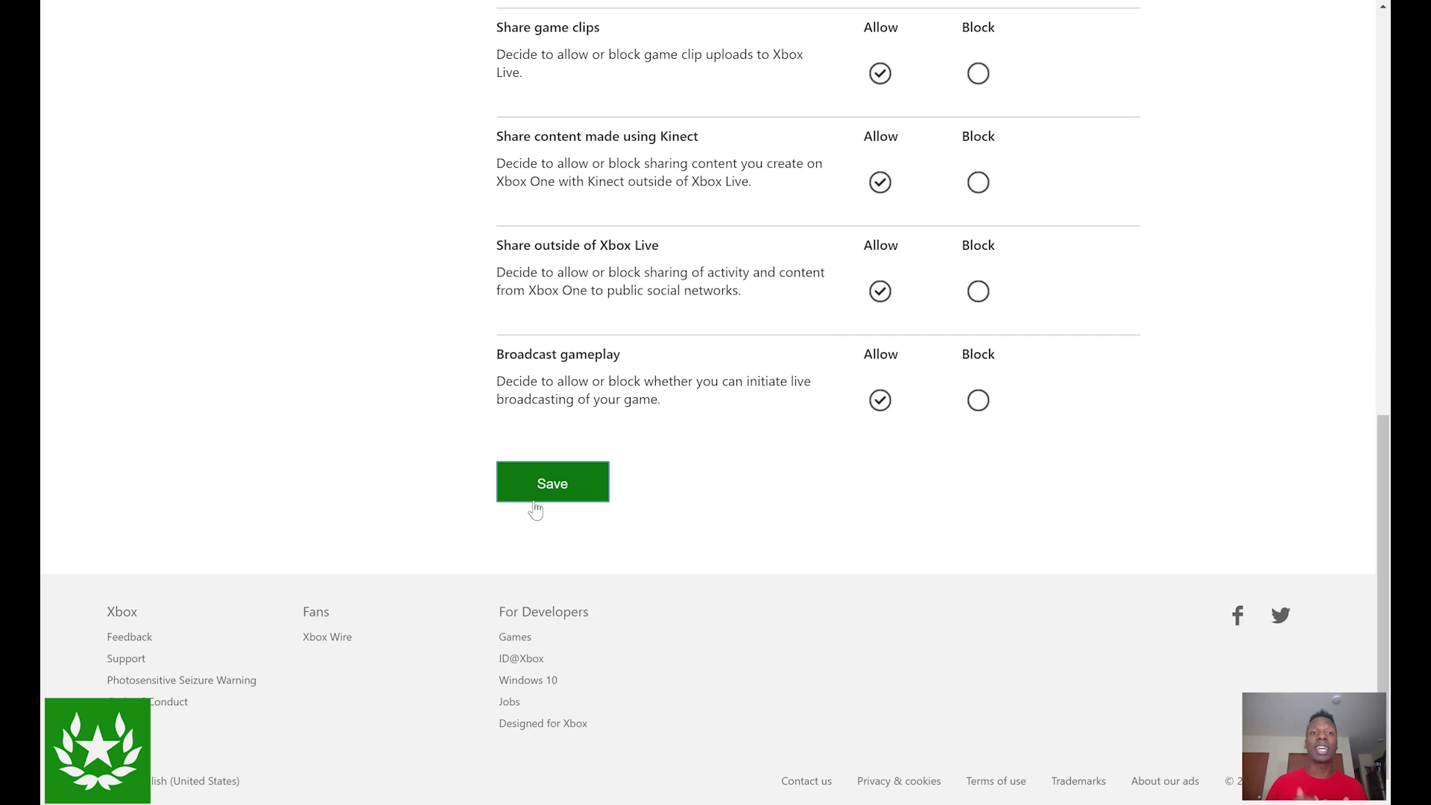
click(534, 501)
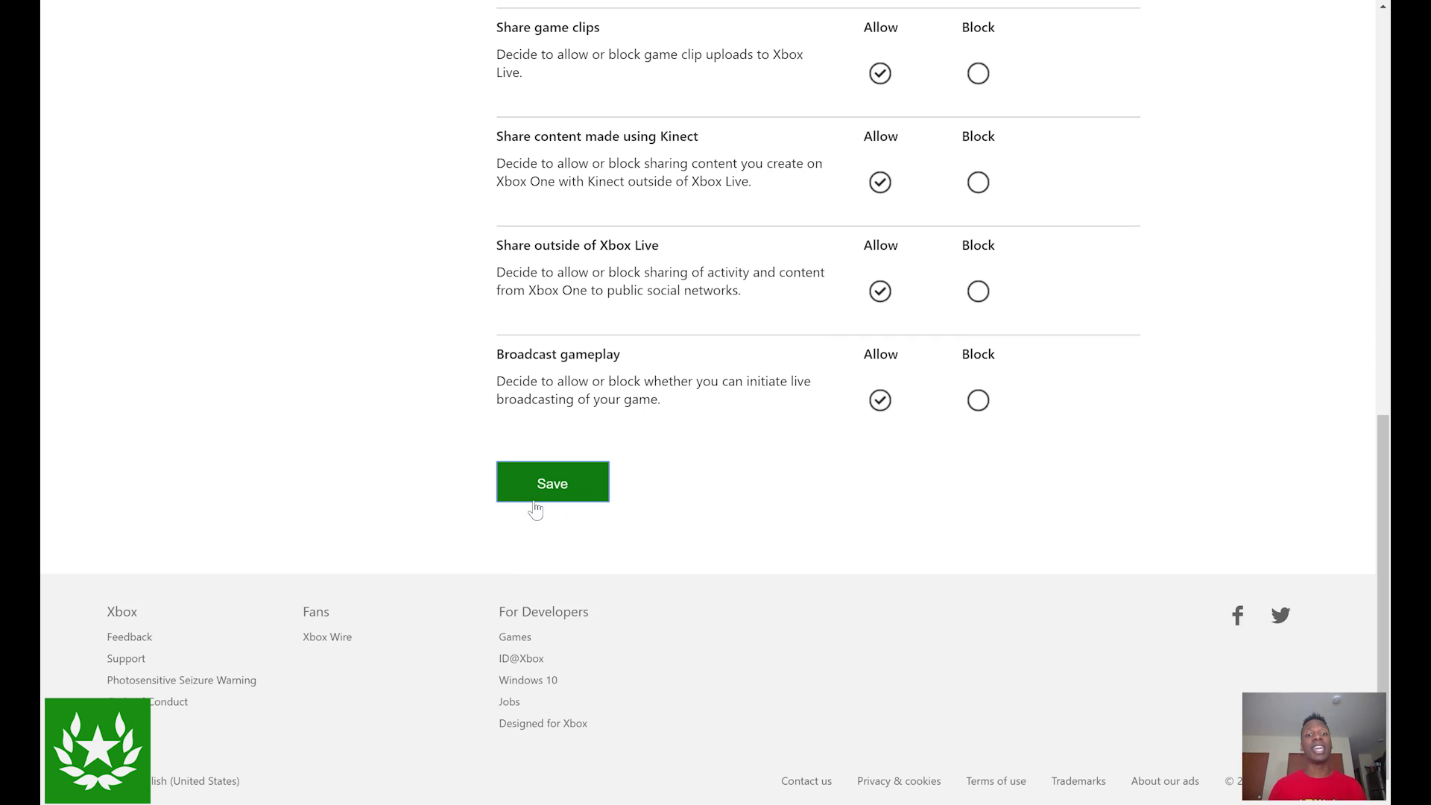
click(534, 502)
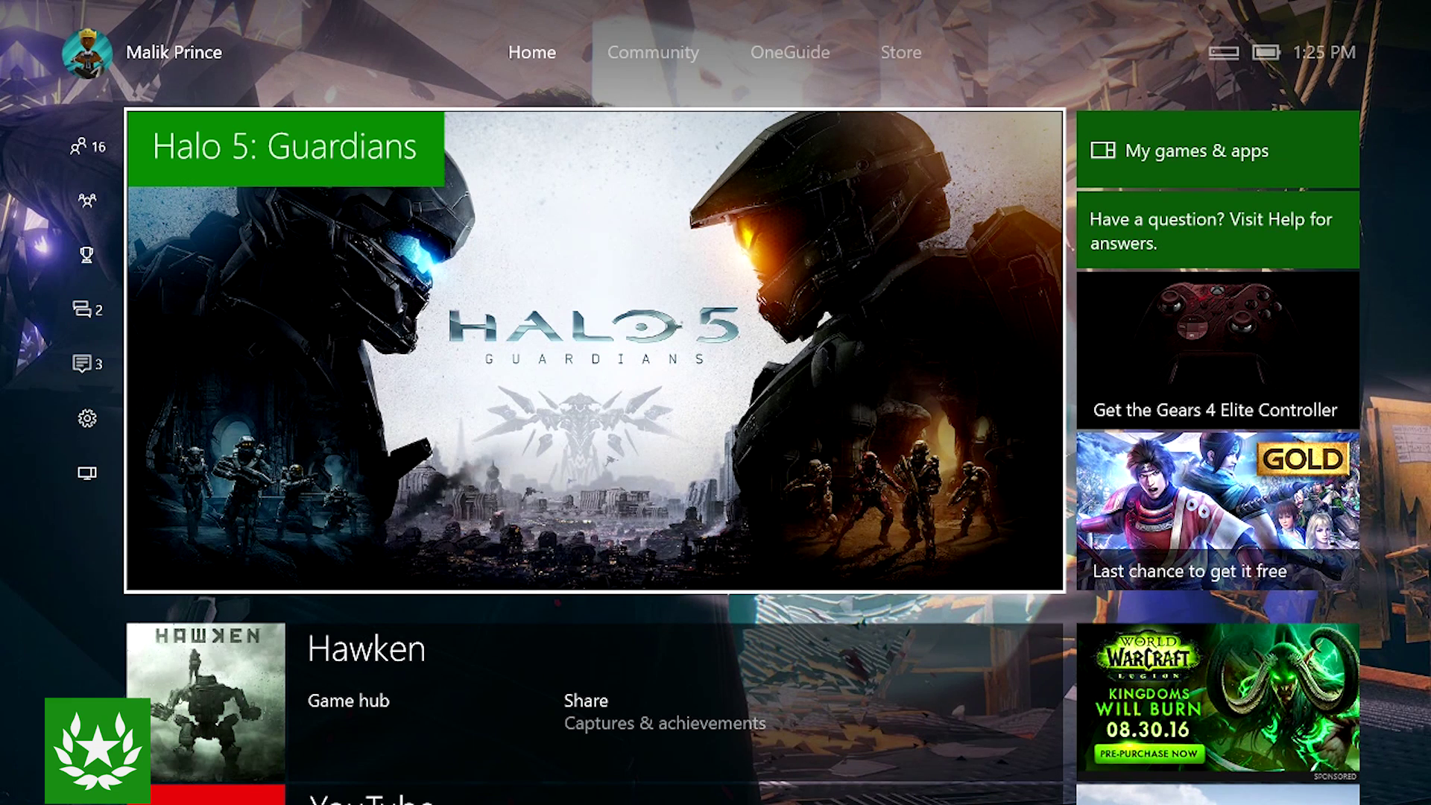
Step: Go through Settings > All settings > Family to the child's privacy and online safety settings
key(Left)
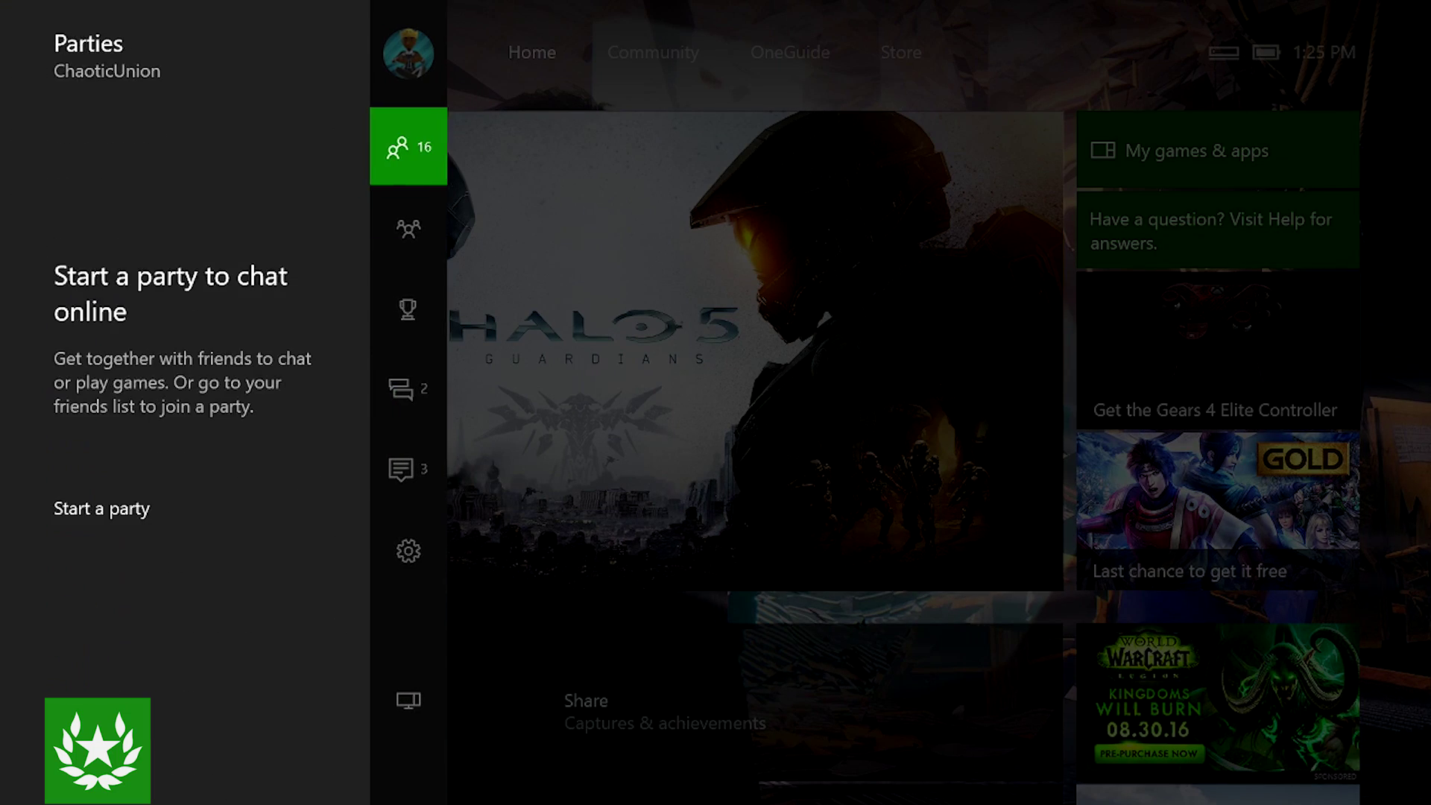
key(Down)
key(Down)
key(Down)
key(Down)
key(Down)
key(Down)
key(Left)
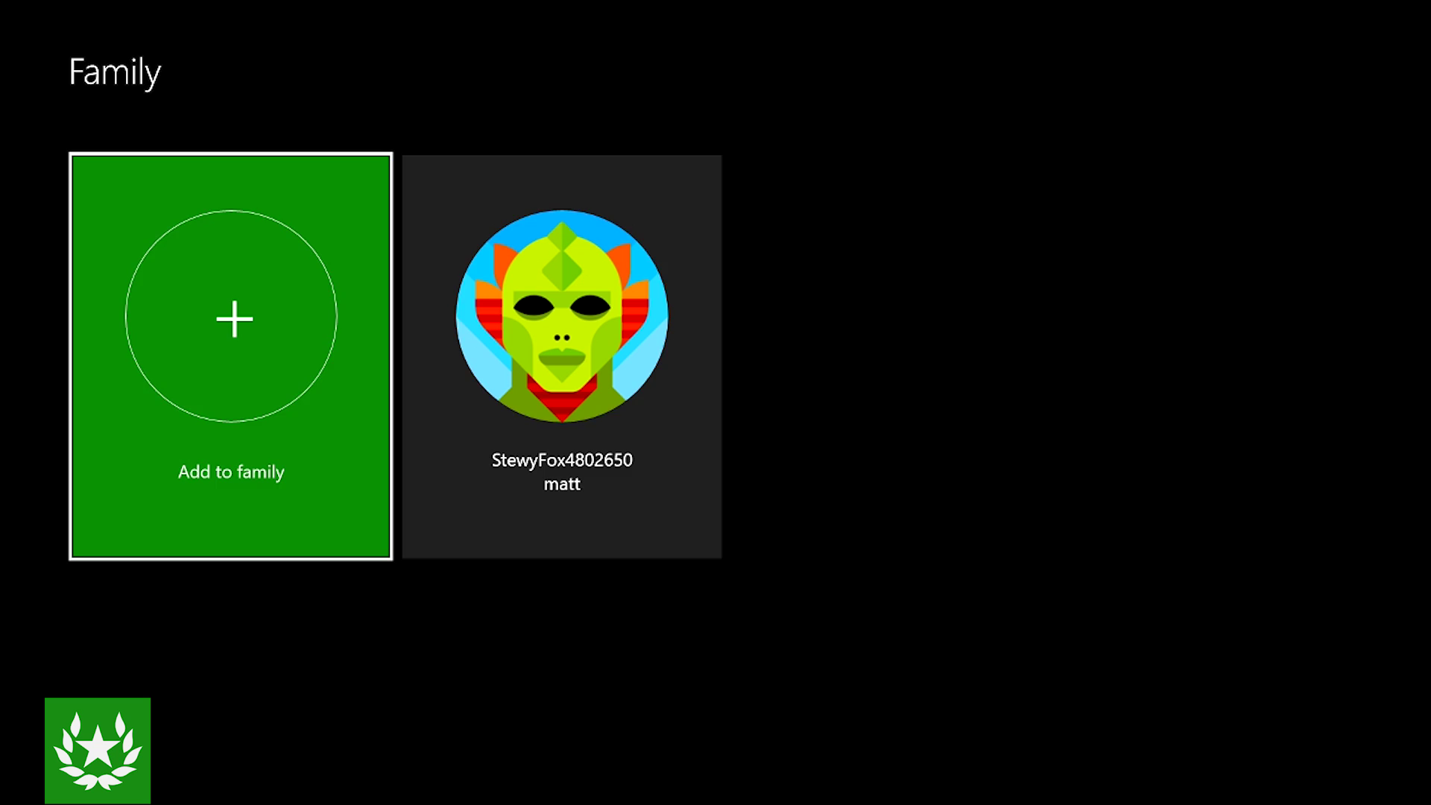
key(Right)
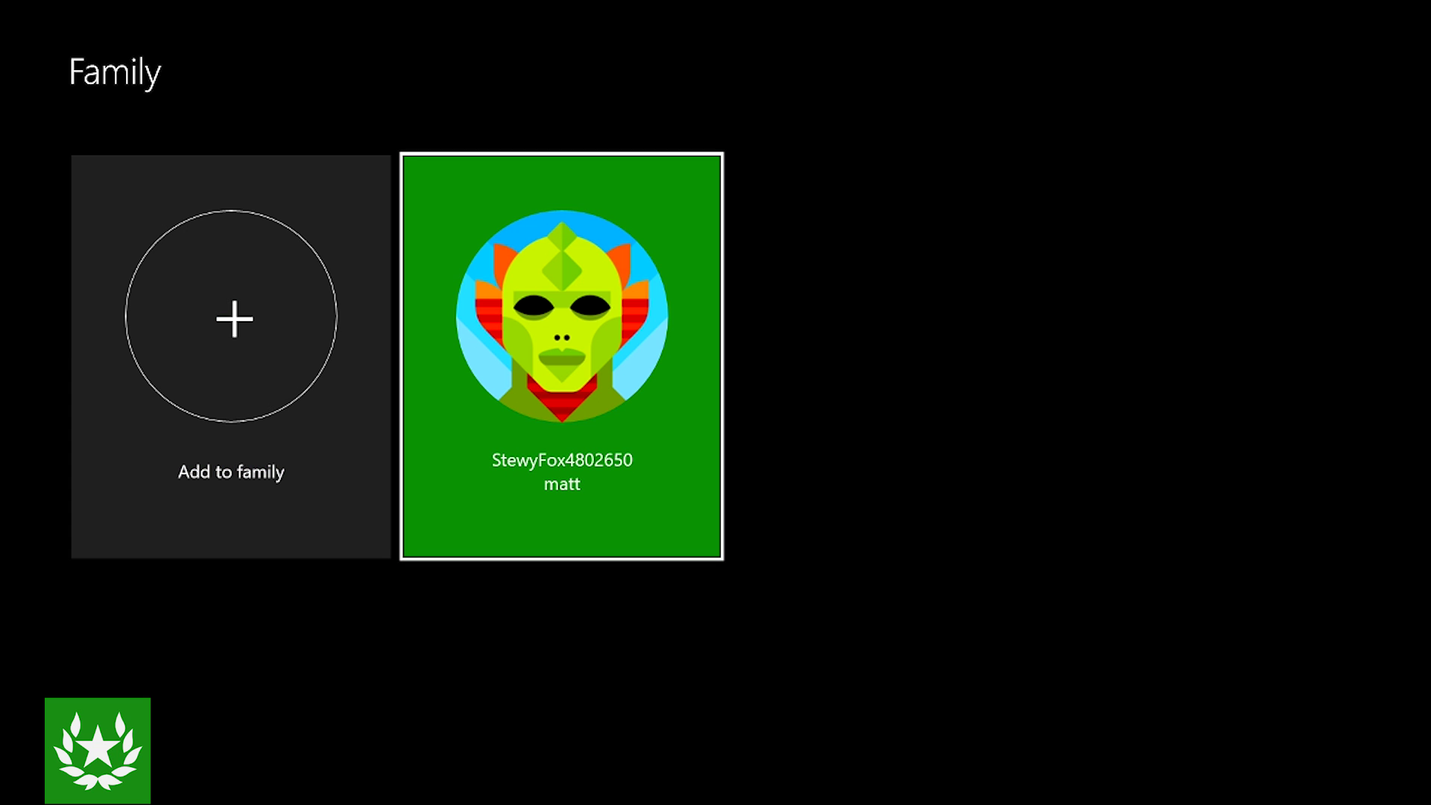
key(Return)
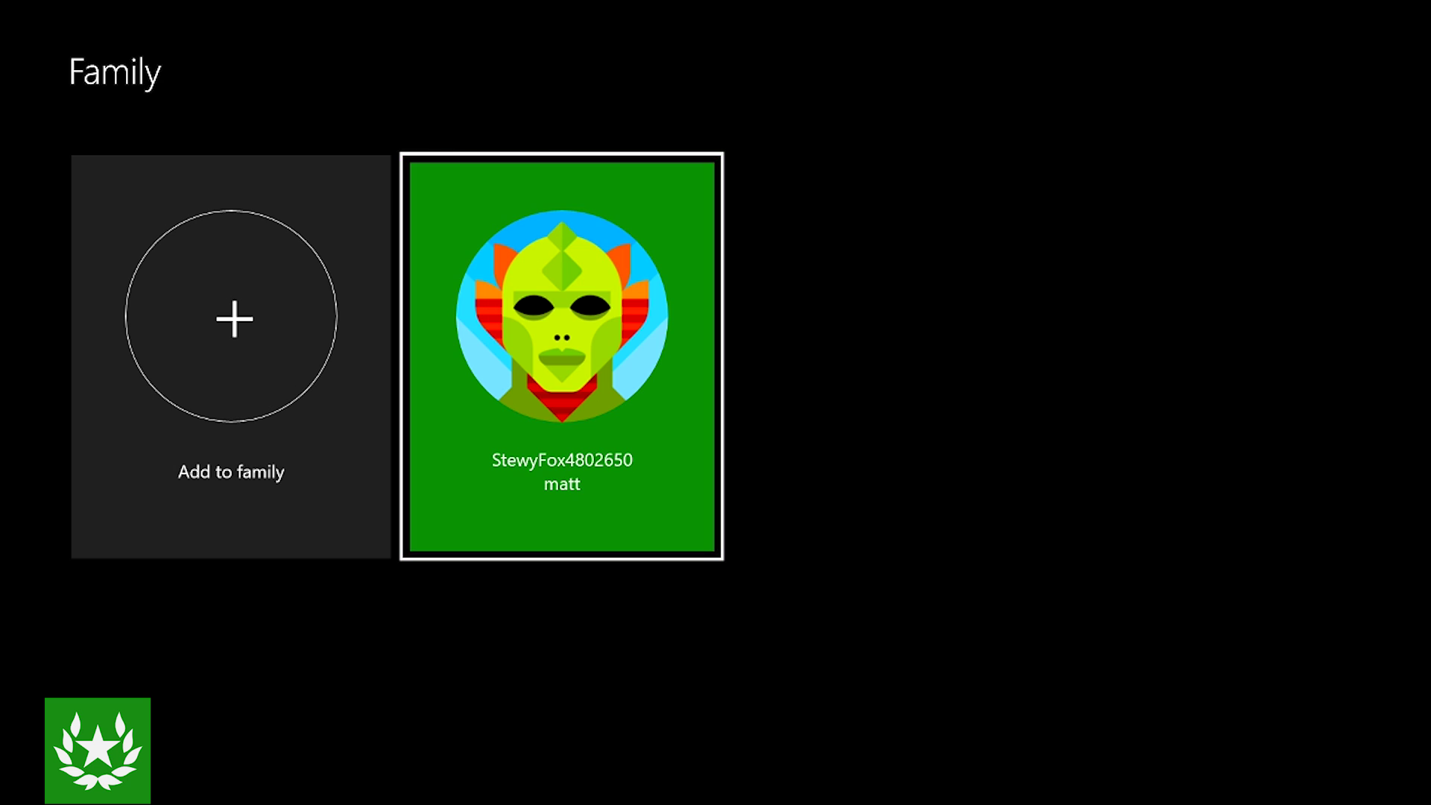
Step: Set the child's Access to content & apps to Appropriate up to age 10
key(Right)
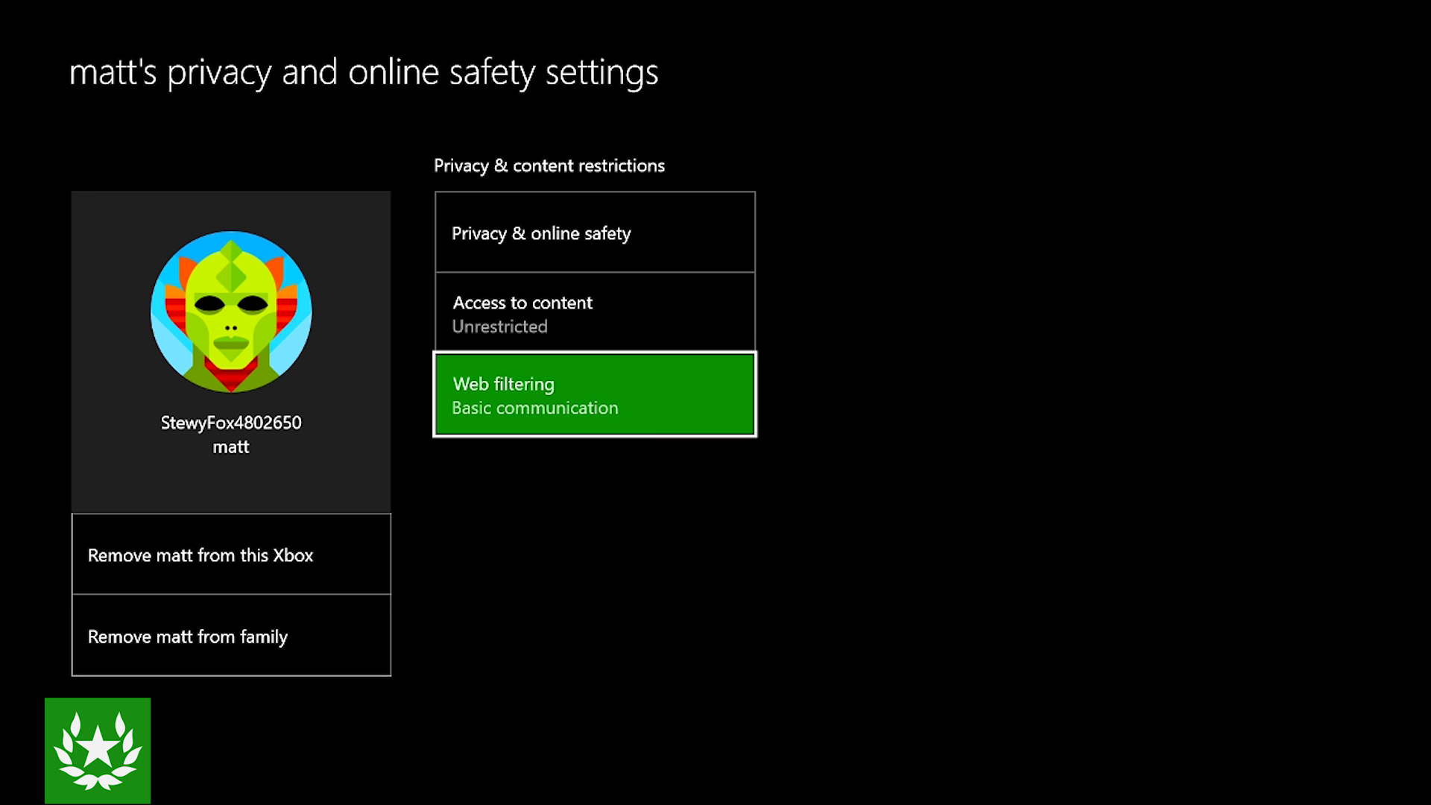
key(Up)
key(Return)
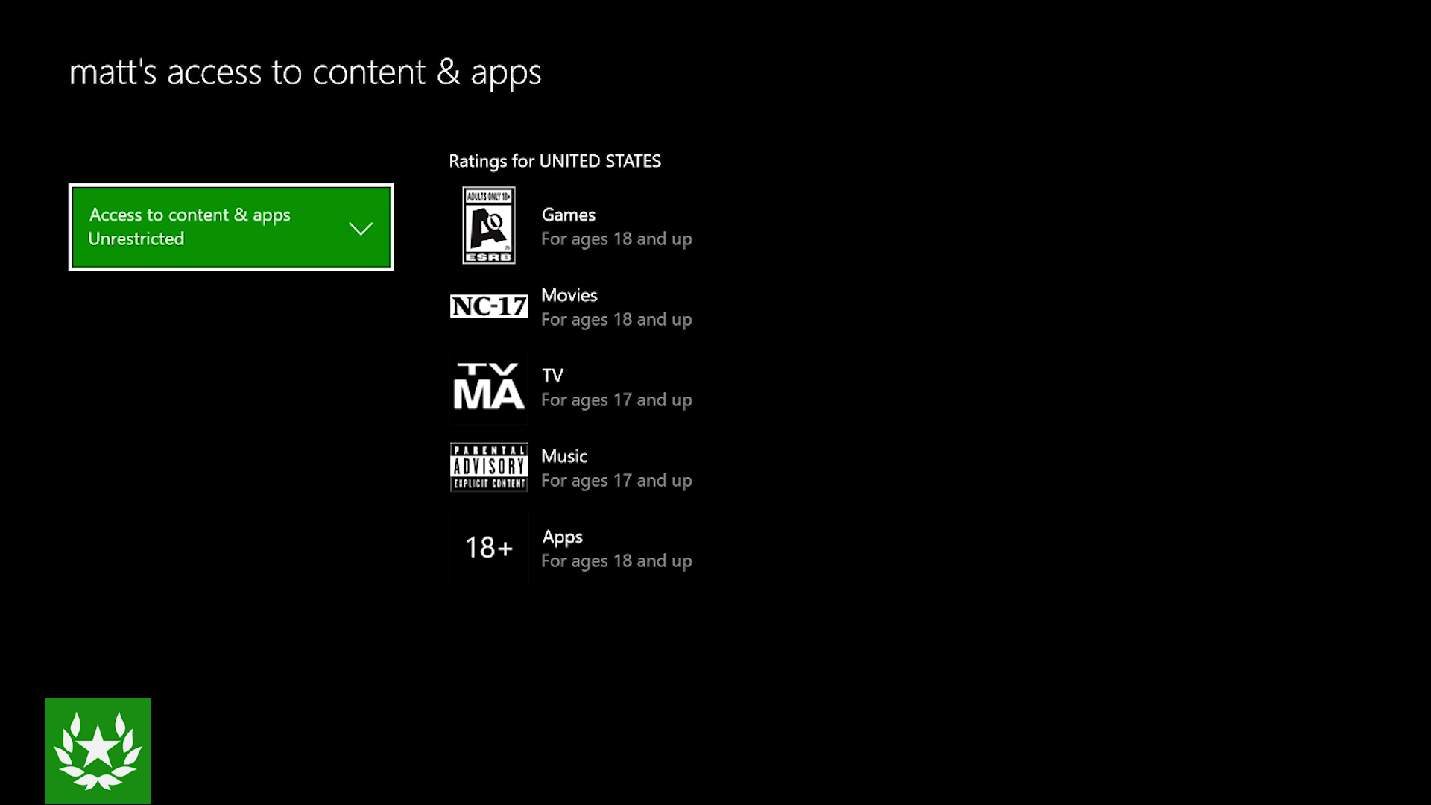
key(Return)
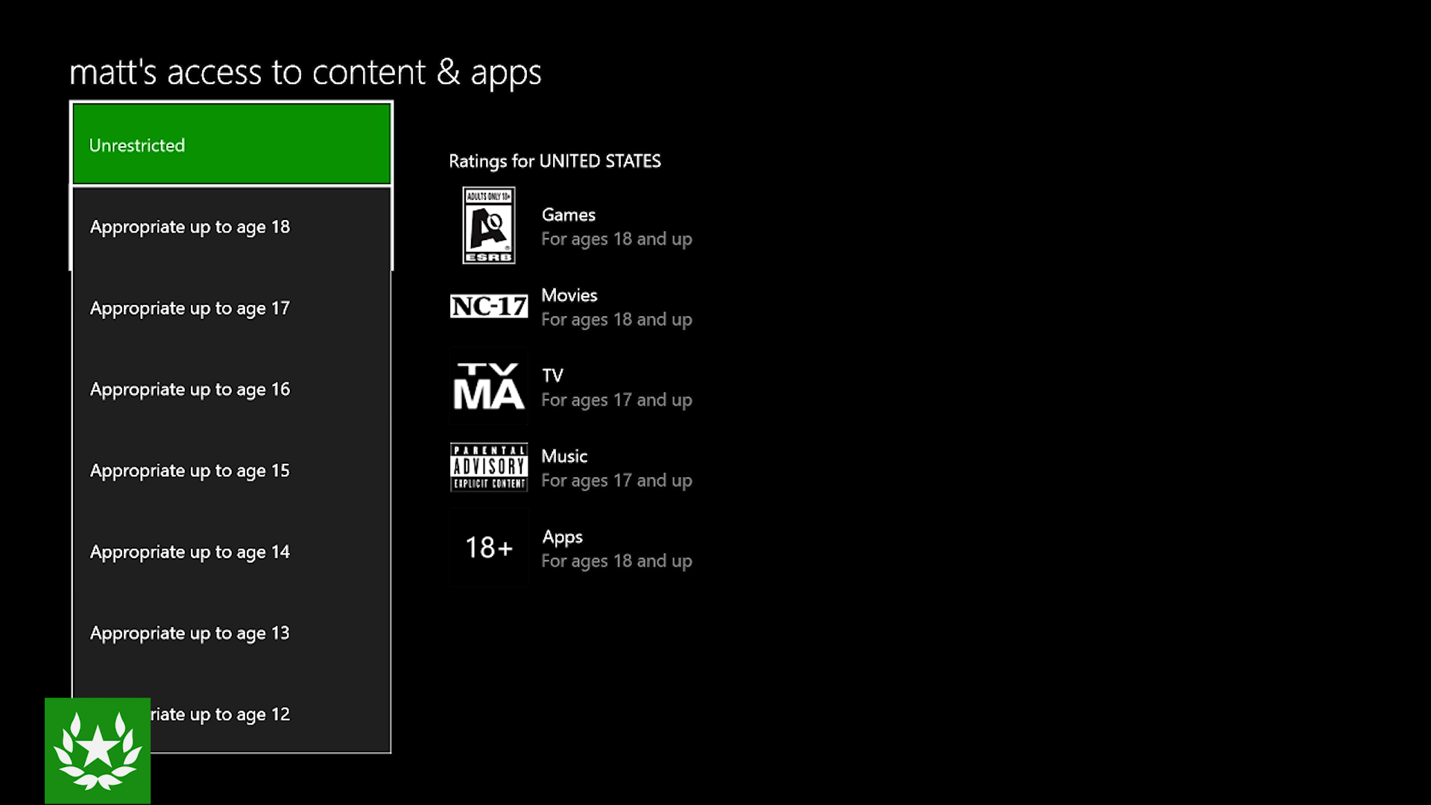
key(Down)
key(Down)
key(Down)
key(Down)
key(Down)
key(Down)
key(Down)
key(Down)
key(Down)
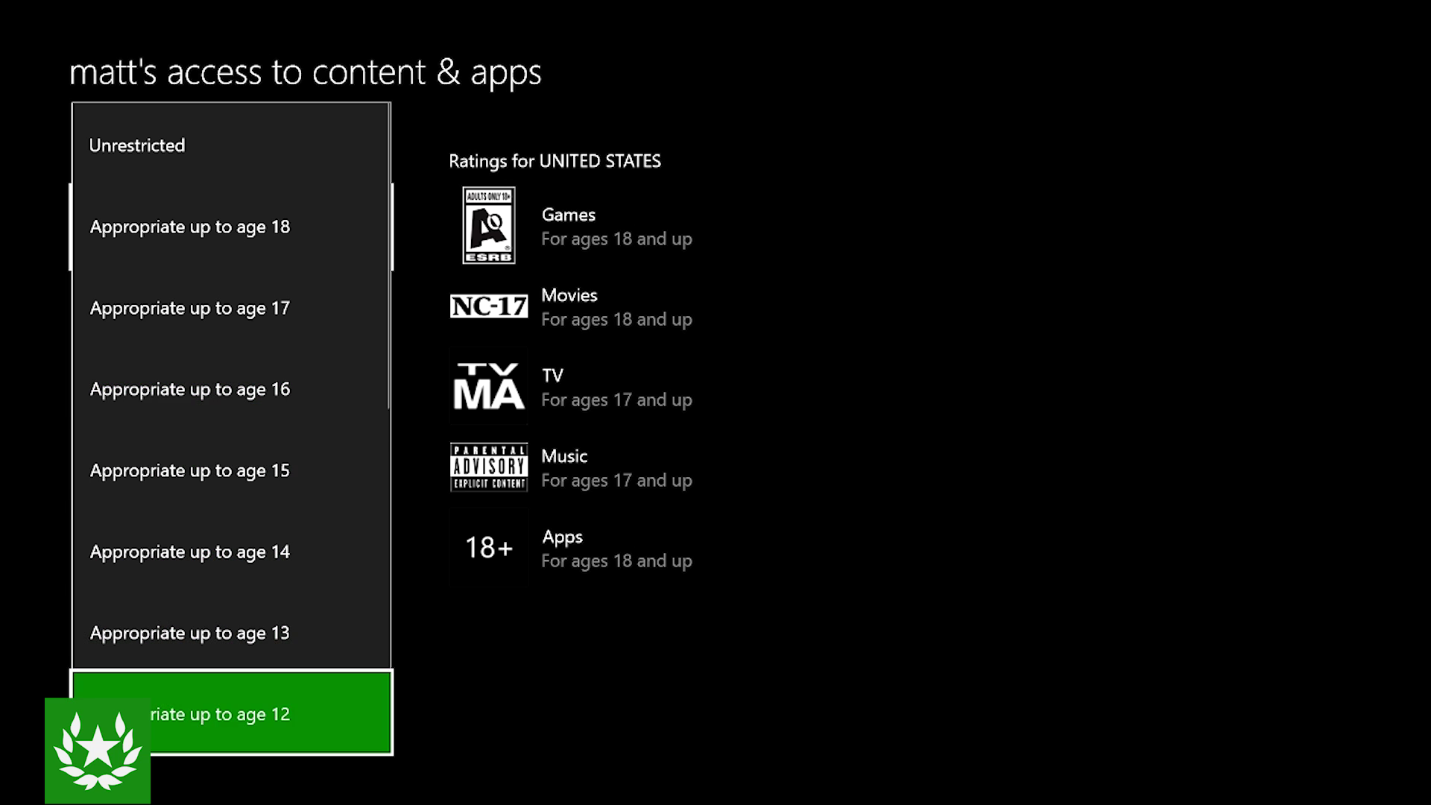
key(Return)
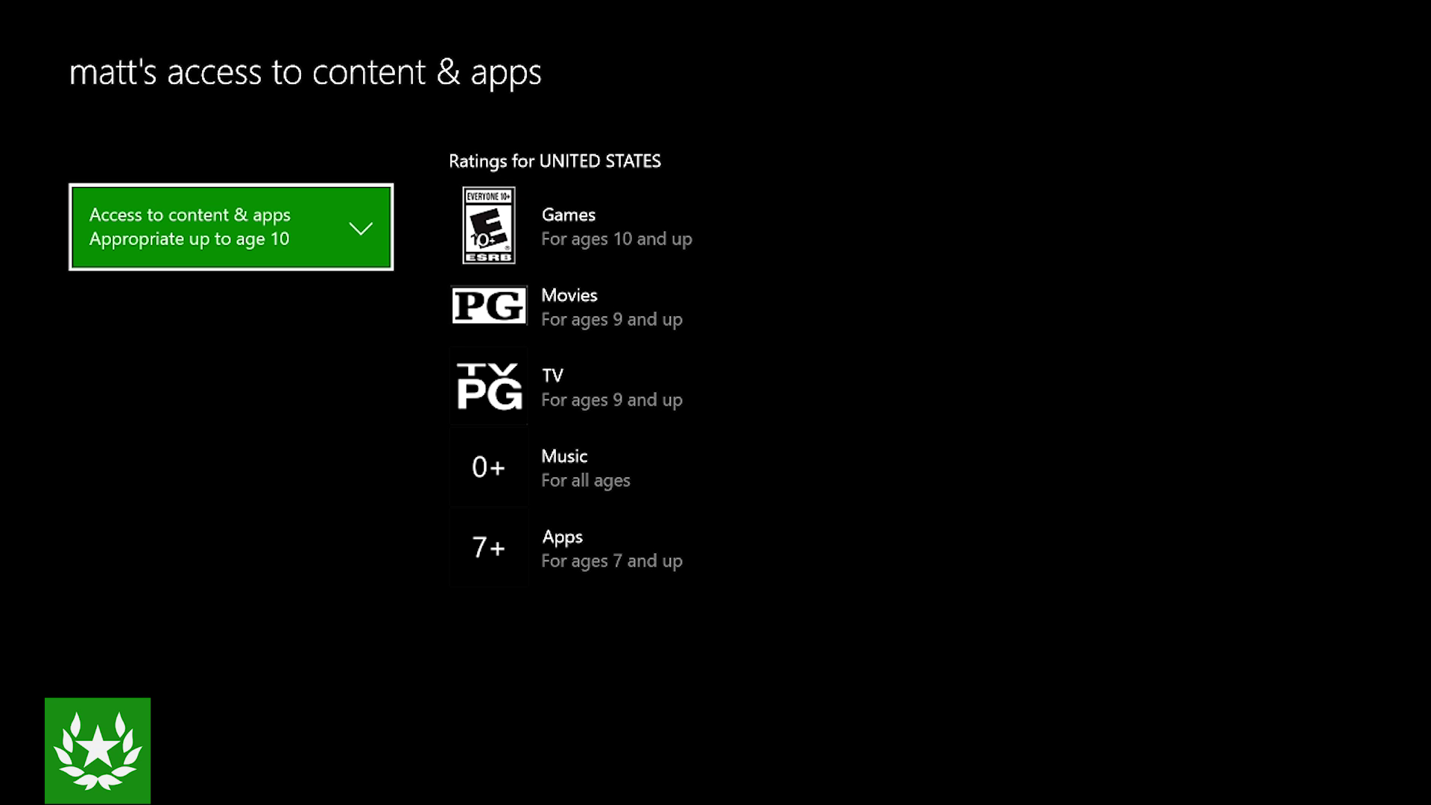
Step: Sign in as the child from the guide's Sign in section to try Halo 5: Guardians
key(super)
key(Up)
key(Up)
key(Up)
key(Up)
key(Up)
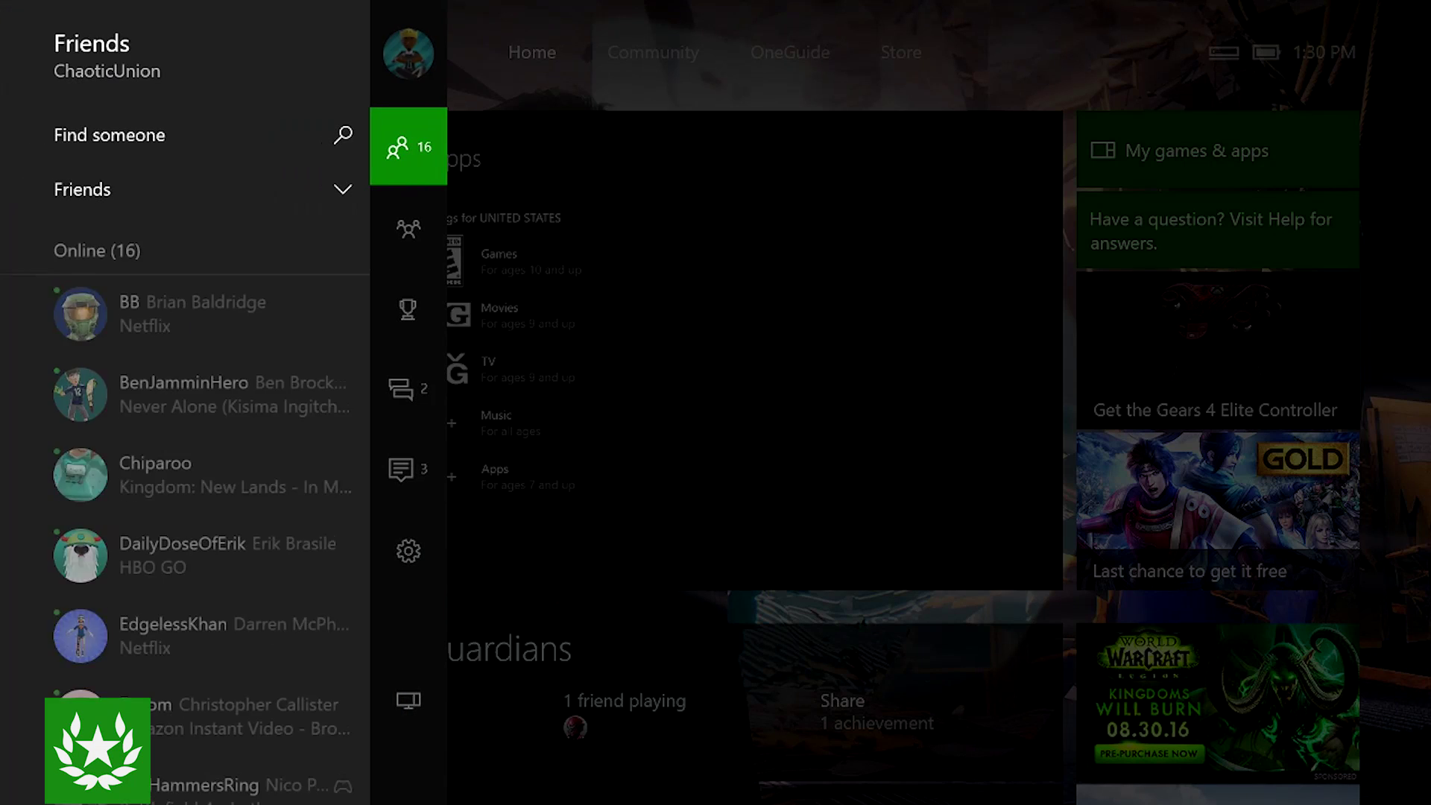
key(Up)
key(Right)
key(Return)
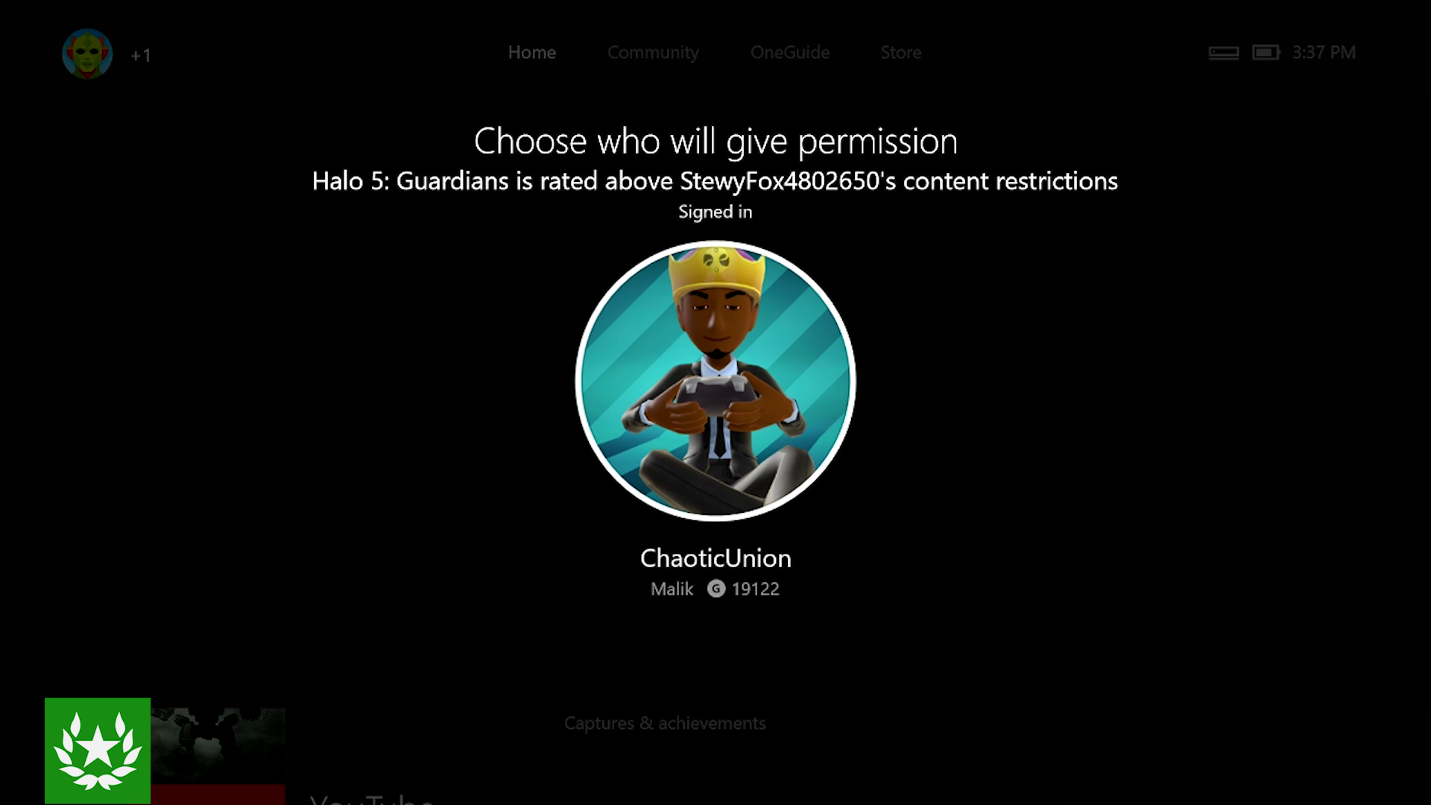
Step: Choose the signed-in adult to give permission and enter their Microsoft account password
key(Return)
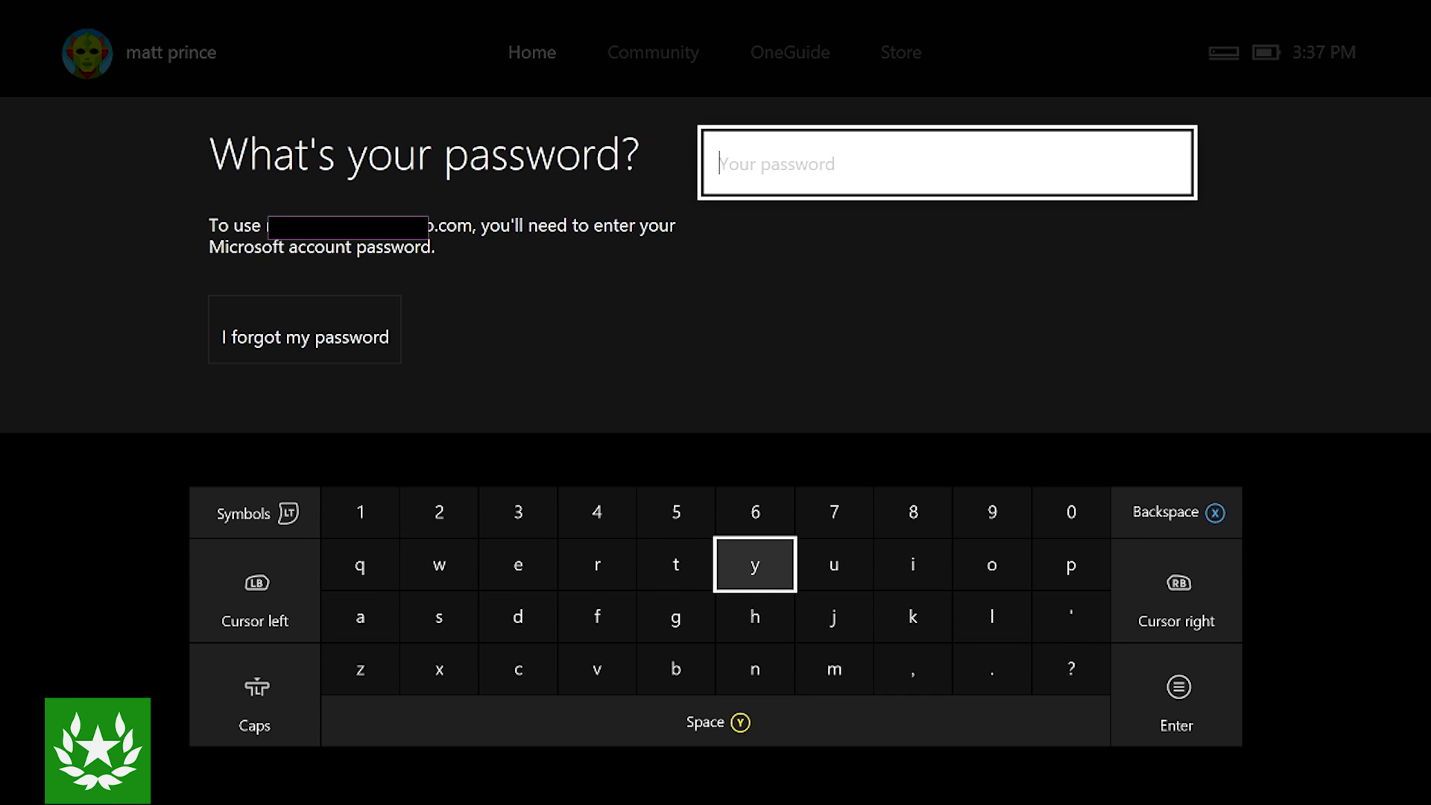
text(j)
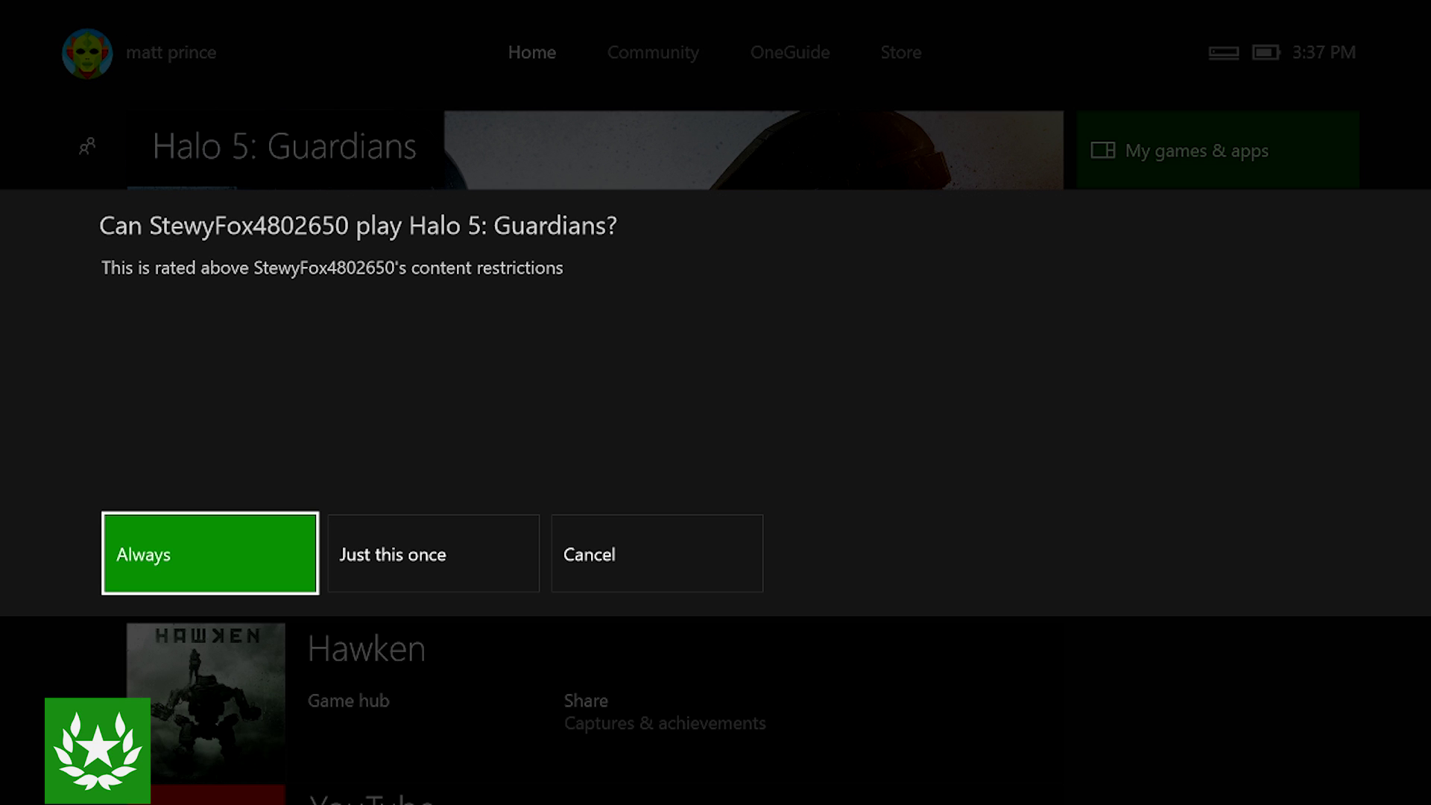
Step: Grant the child Always permission to play Halo 5: Guardians
key(Right)
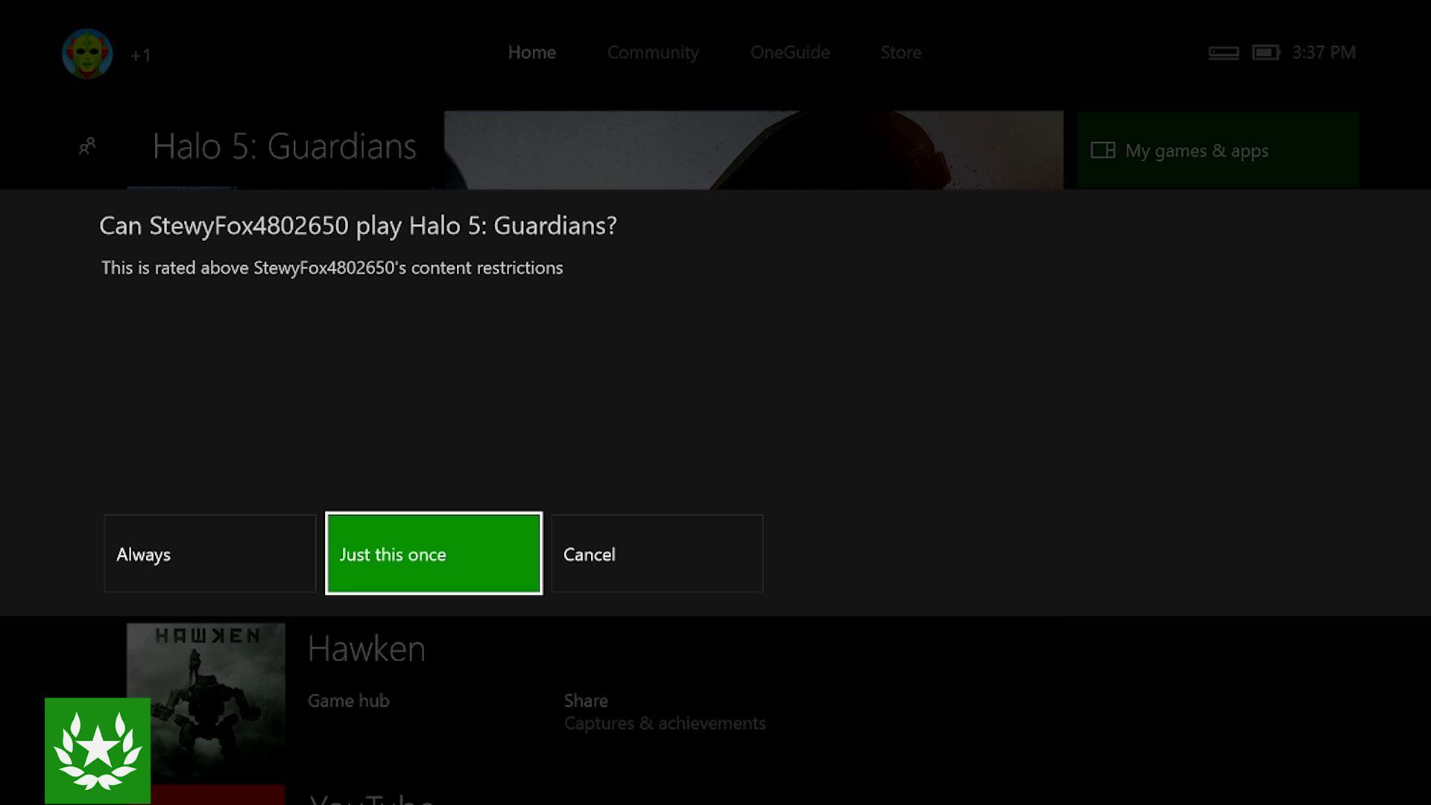
key(Left)
key(Return)
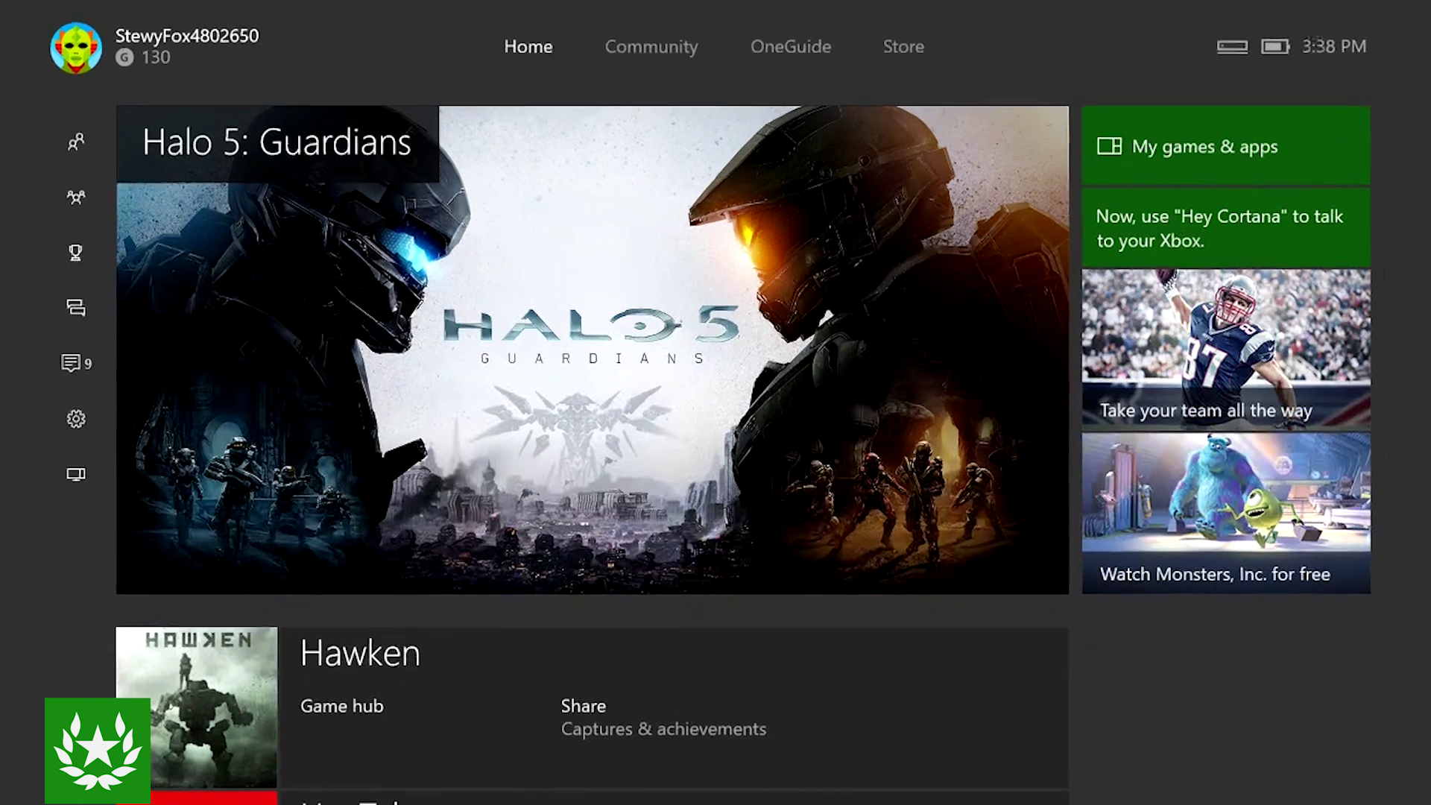